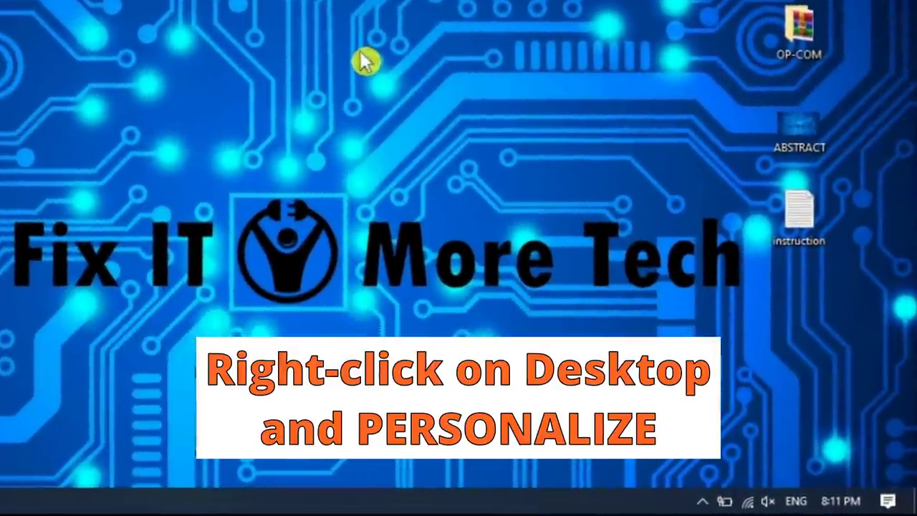
Step: Open the desktop's personalization settings and go to the Themes page
{"action": "right_click", "coordinate": [362, 62]}
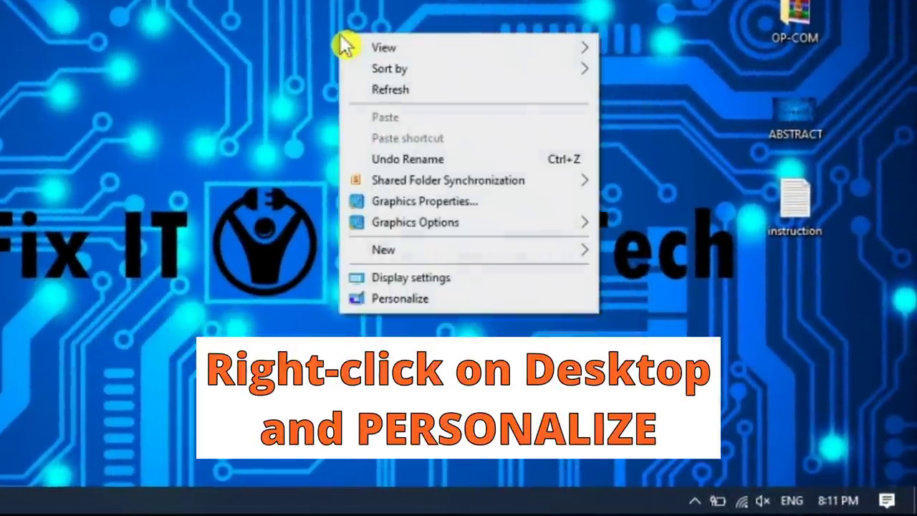
{"action": "left_click", "coordinate": [421, 304]}
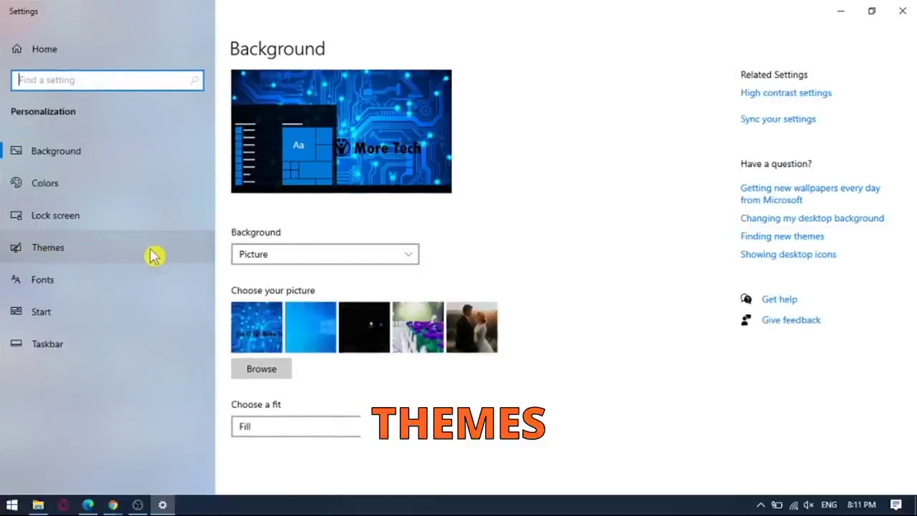
{"action": "left_click", "coordinate": [86, 255]}
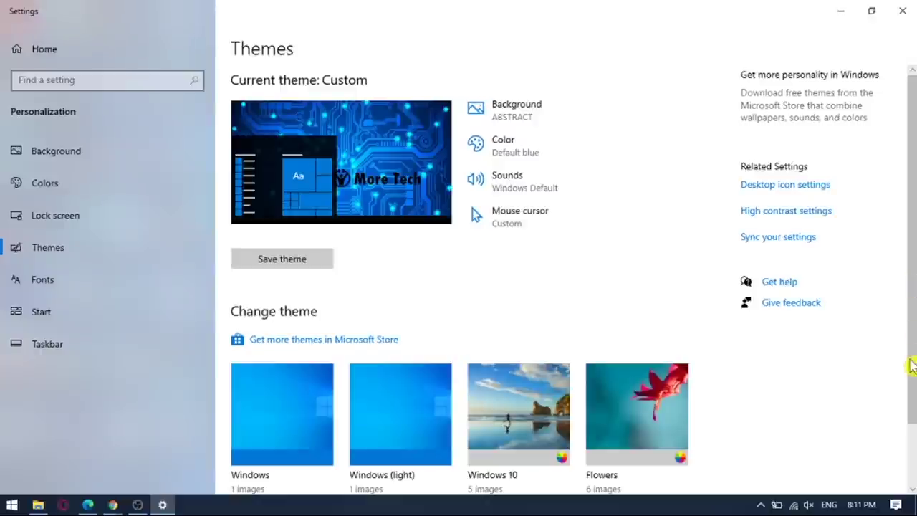
Step: Try the Windows (light) theme, and switch back to the custom theme
{"action": "left_click_drag", "start_coordinate": [913, 323], "coordinate": [913, 401]}
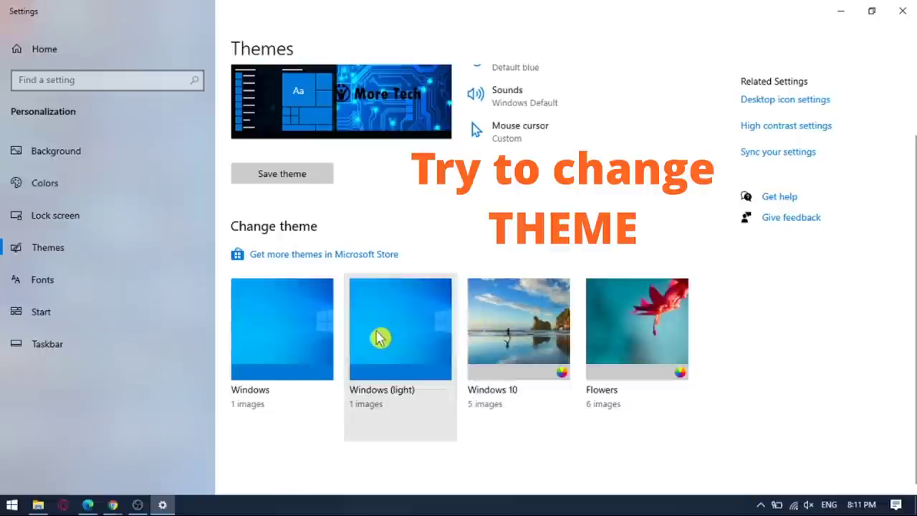
{"action": "left_click", "coordinate": [392, 328]}
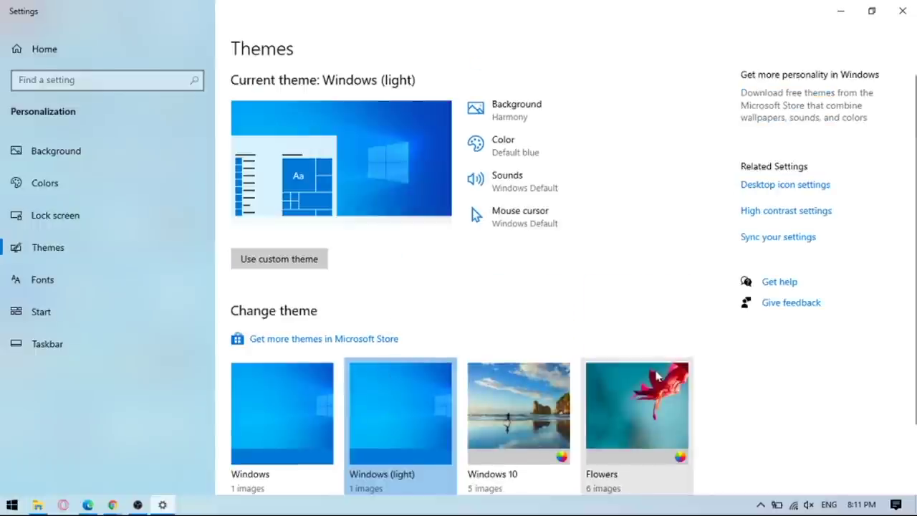
{"action": "scroll", "coordinate": [384, 333], "scroll_direction": "down", "scroll_amount": 1}
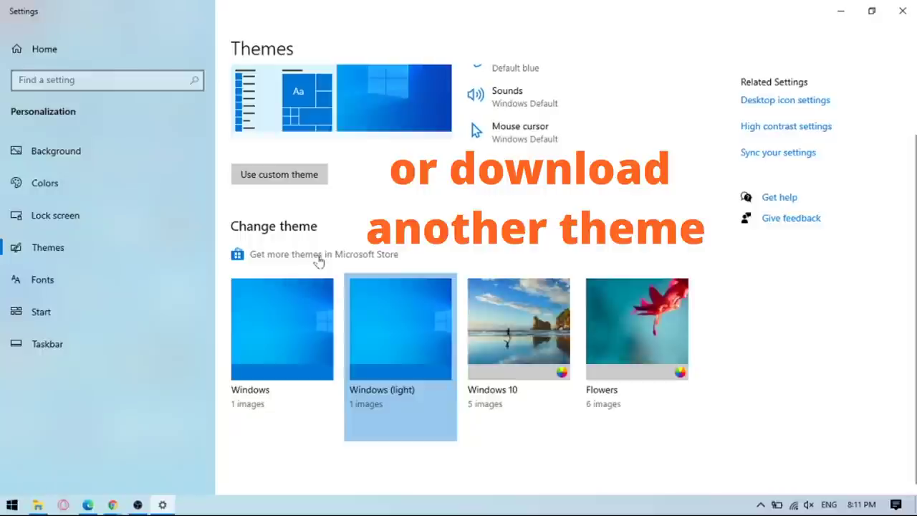
{"action": "left_click", "coordinate": [319, 172]}
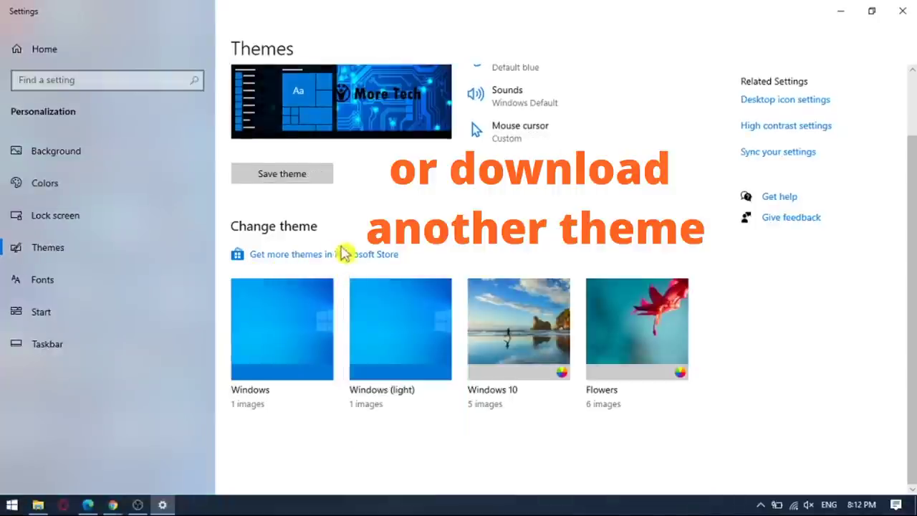
Step: Install the free Xbox Series X theme from the Microsoft Store and apply it as the desktop theme
{"action": "left_click", "coordinate": [336, 258]}
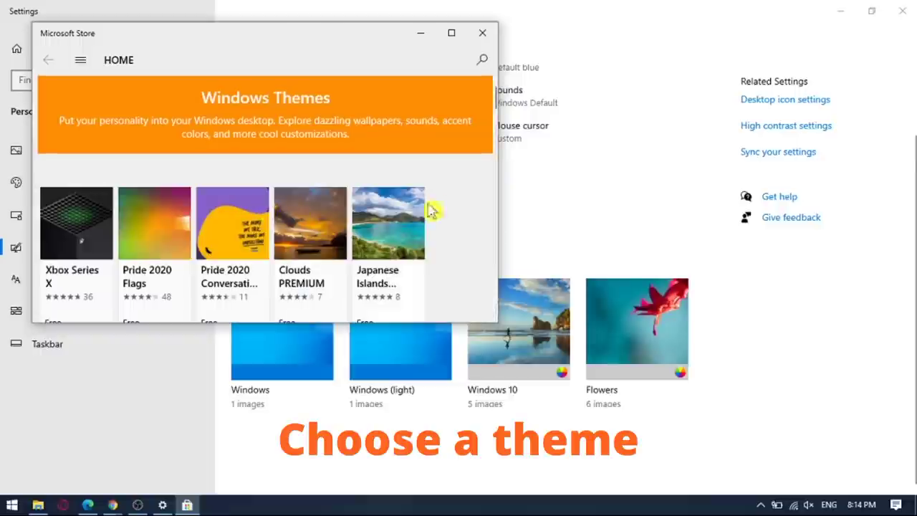
{"action": "left_click", "coordinate": [87, 239]}
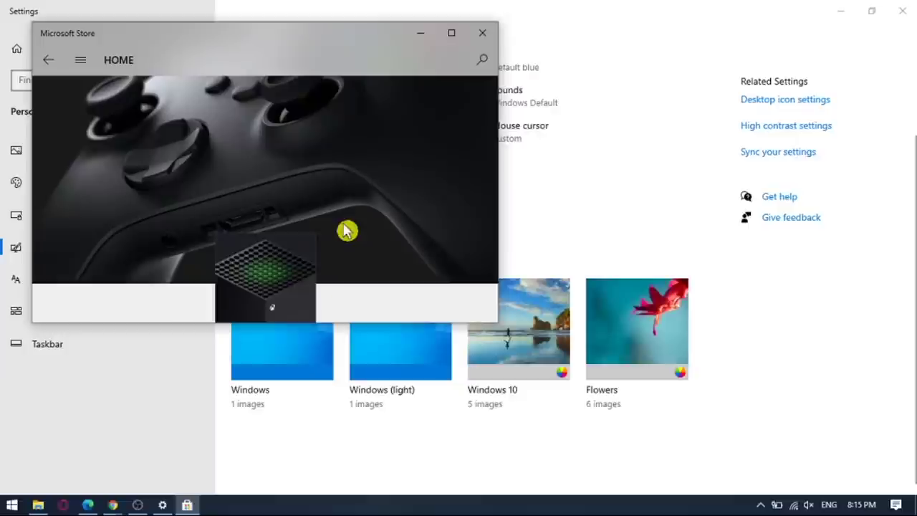
{"action": "scroll", "coordinate": [346, 230], "scroll_direction": "down", "scroll_amount": 3}
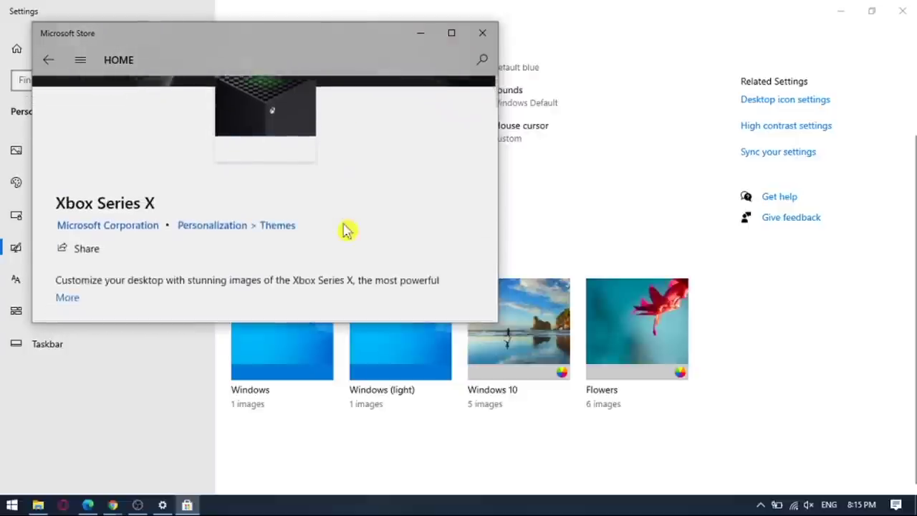
{"action": "scroll", "coordinate": [344, 229], "scroll_direction": "down", "scroll_amount": 2}
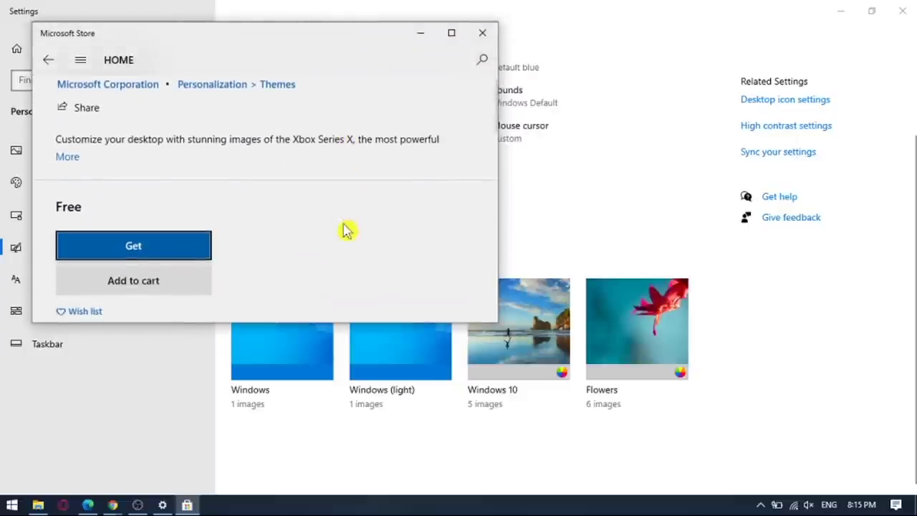
{"action": "left_click", "coordinate": [179, 248]}
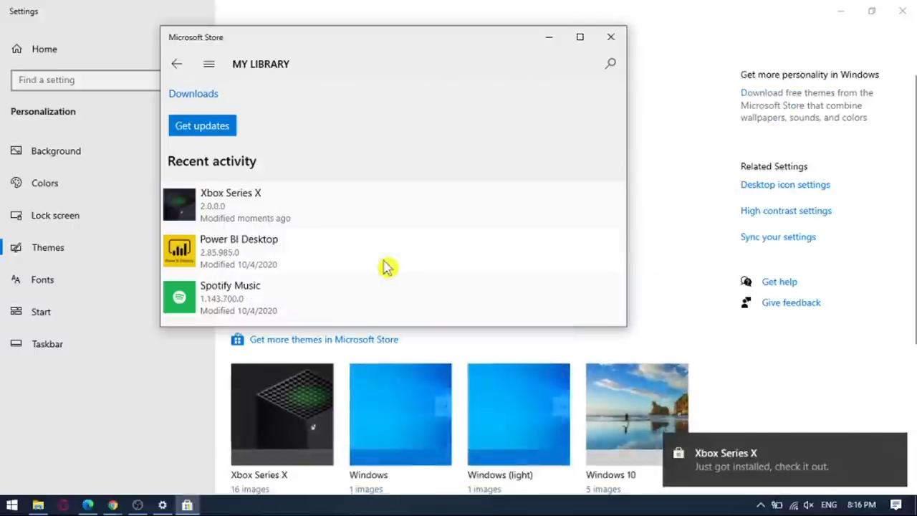
{"action": "left_click", "coordinate": [610, 37]}
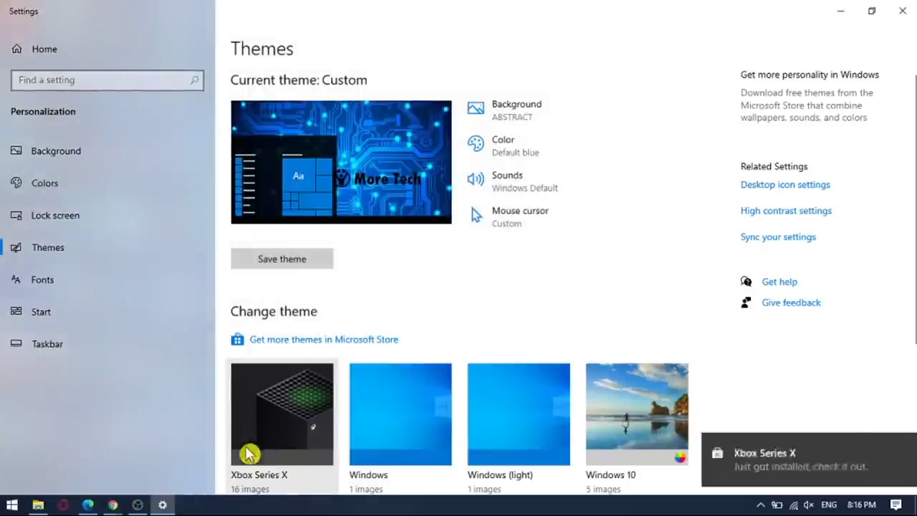
{"action": "left_click", "coordinate": [291, 393]}
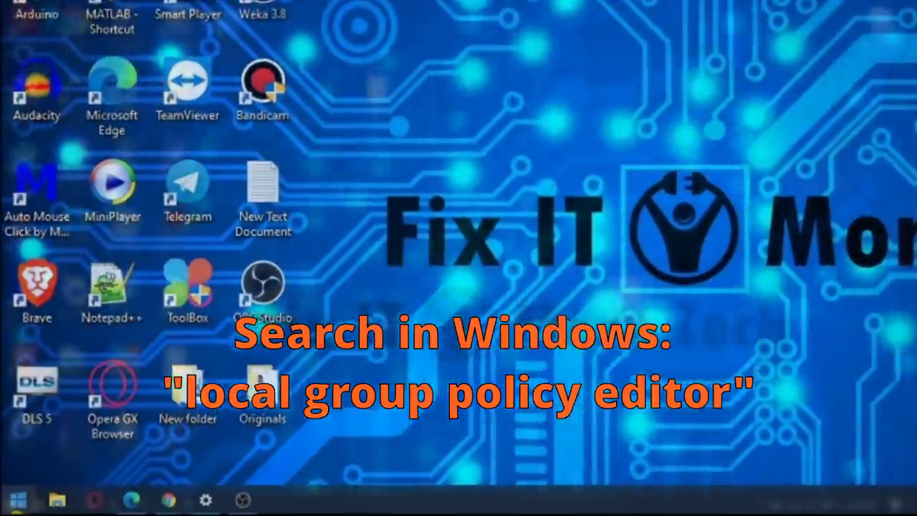
Step: Search Windows for the local group policy editor and open Edit group policy
{"action": "key", "text": "super"}
{"action": "type", "text": "local g"}
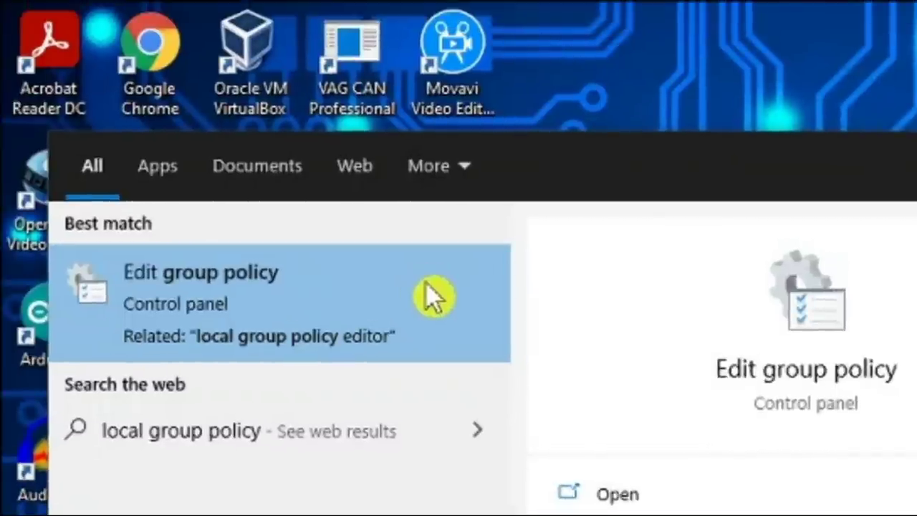
{"action": "left_click", "coordinate": [432, 295]}
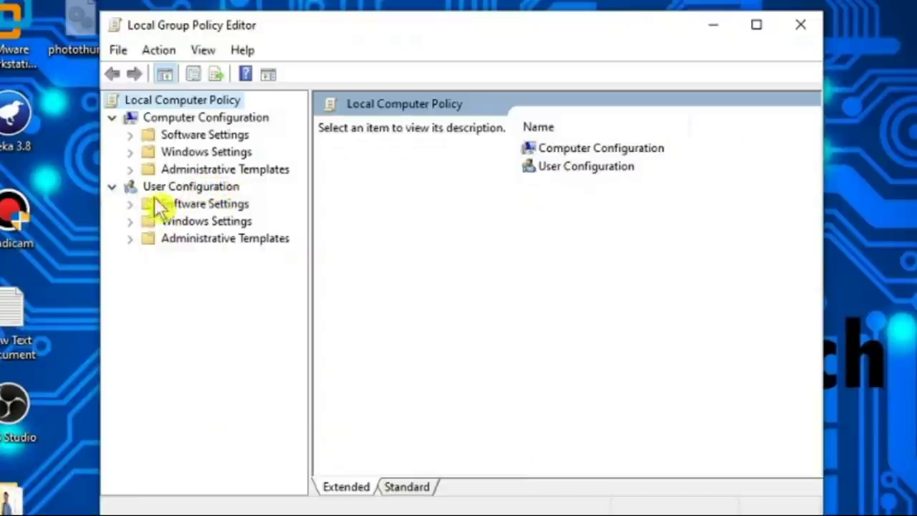
Step: Show the Personalization policies in User Configuration, under Administrative Templates and Control Panel
{"action": "left_click", "coordinate": [113, 188]}
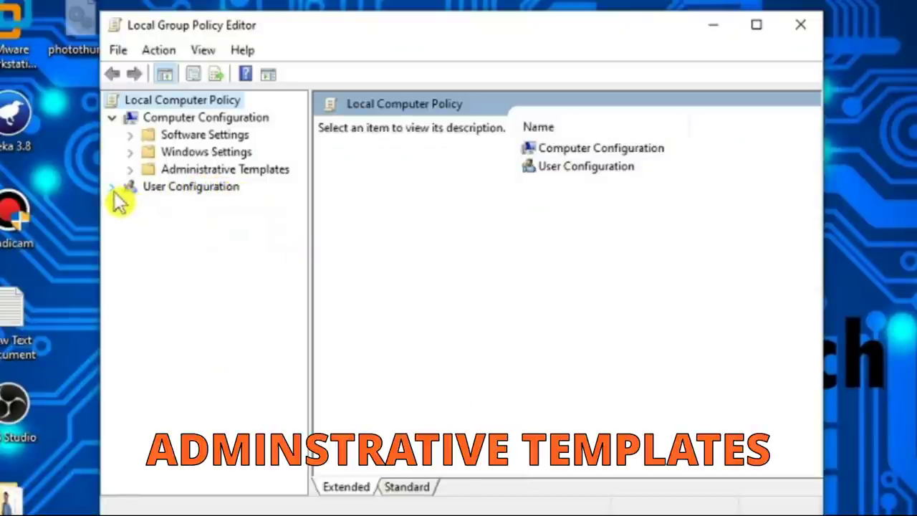
{"action": "left_click", "coordinate": [112, 188]}
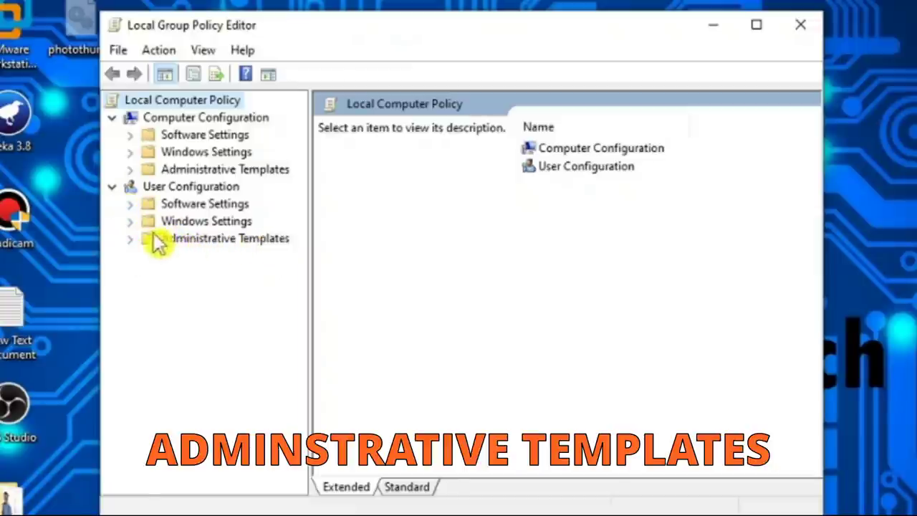
{"action": "left_click", "coordinate": [131, 240]}
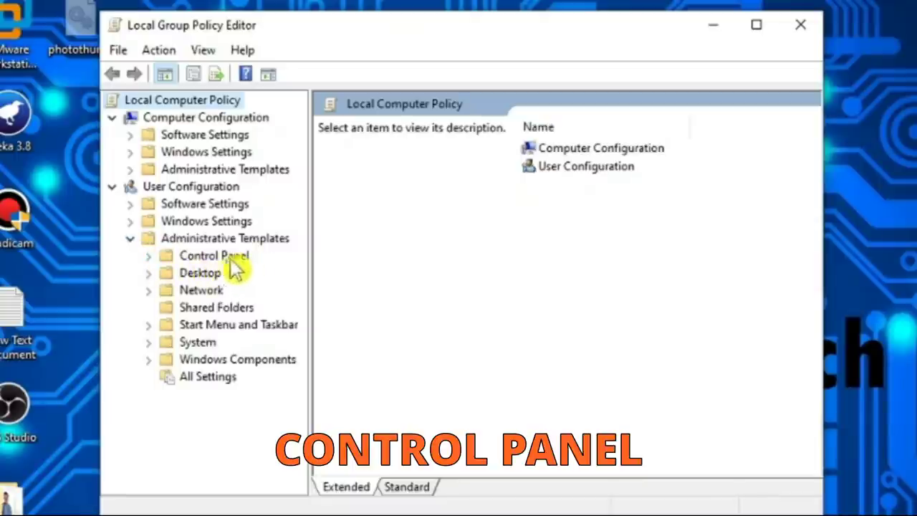
{"action": "left_click", "coordinate": [149, 257]}
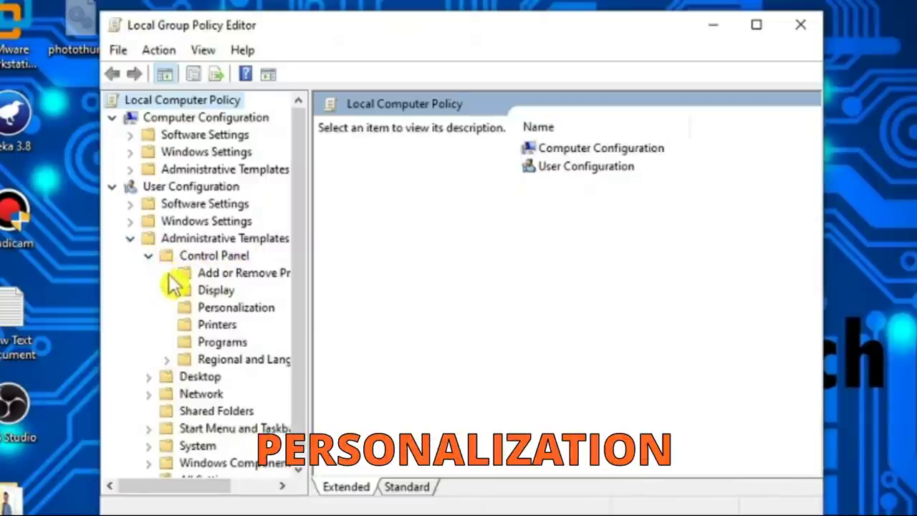
{"action": "left_click", "coordinate": [250, 311]}
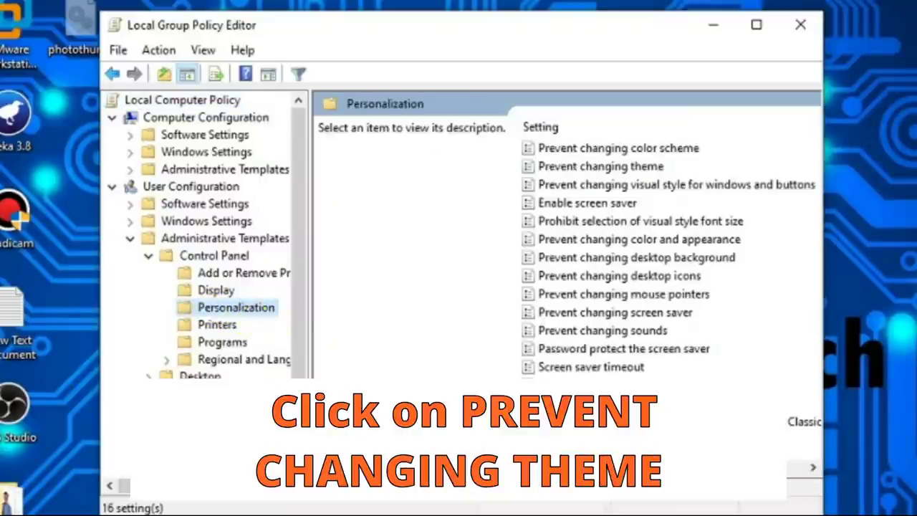
Step: Open the Prevent changing theme policy, apply it as Not Configured, and close its dialog
{"action": "left_click", "coordinate": [554, 167]}
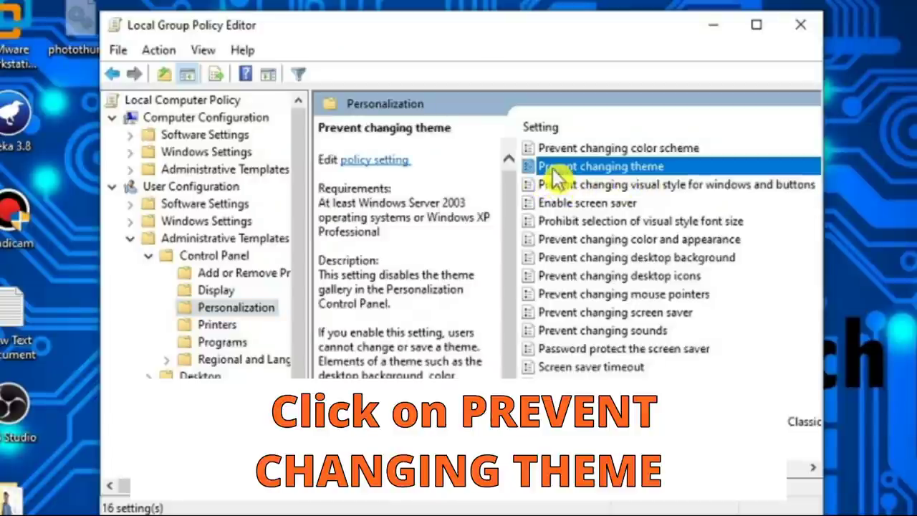
{"action": "double_click", "coordinate": [541, 167]}
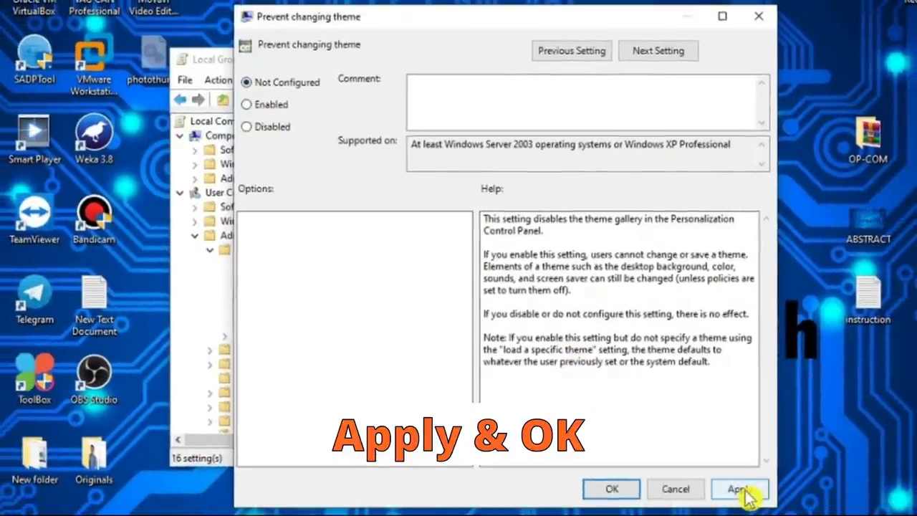
{"action": "left_click", "coordinate": [743, 490]}
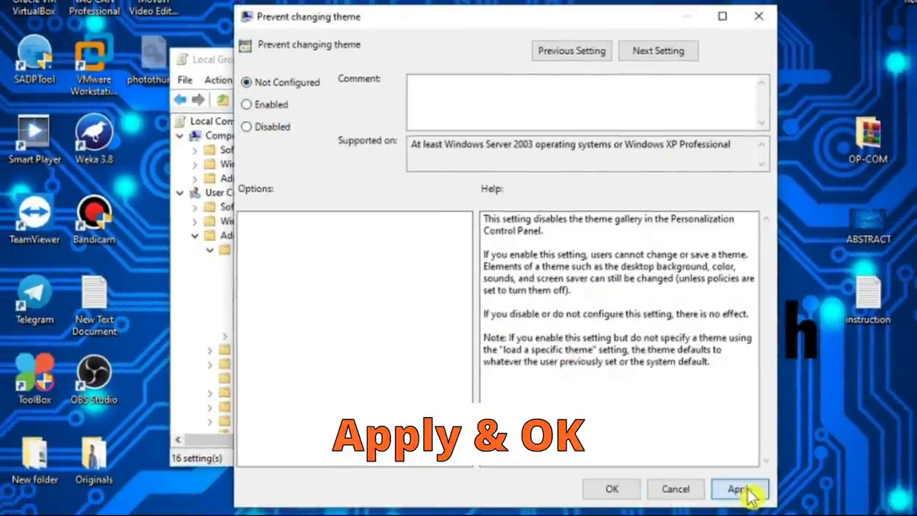
{"action": "left_click", "coordinate": [623, 490]}
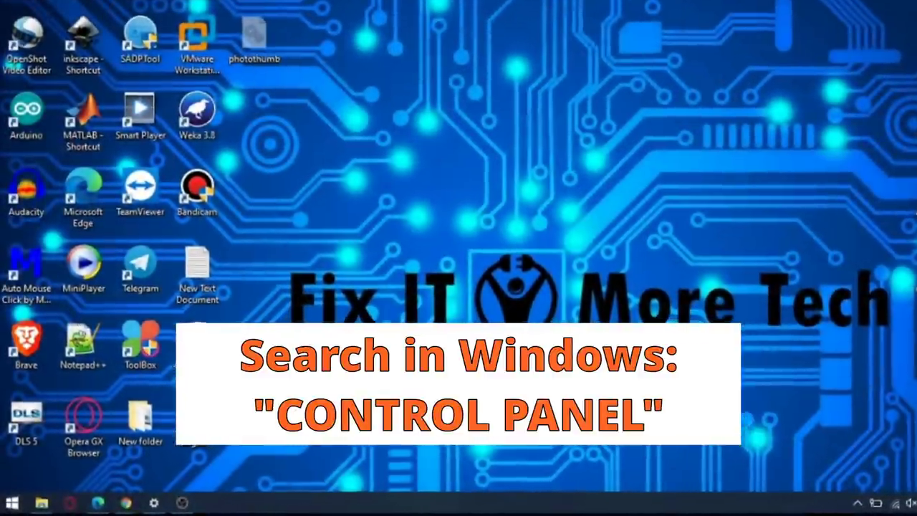
Step: Search Windows for Control Panel, open it, and view its items by Category
{"action": "key", "text": "super"}
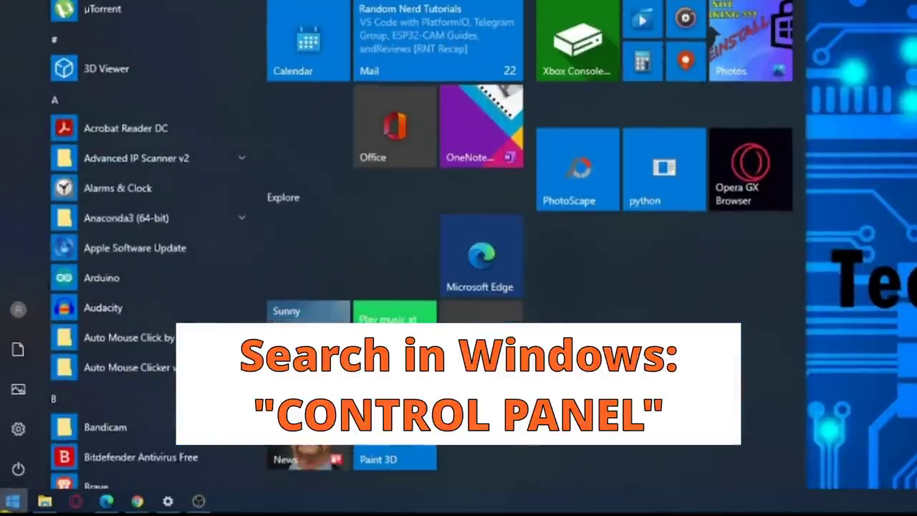
{"action": "type", "text": "control"}
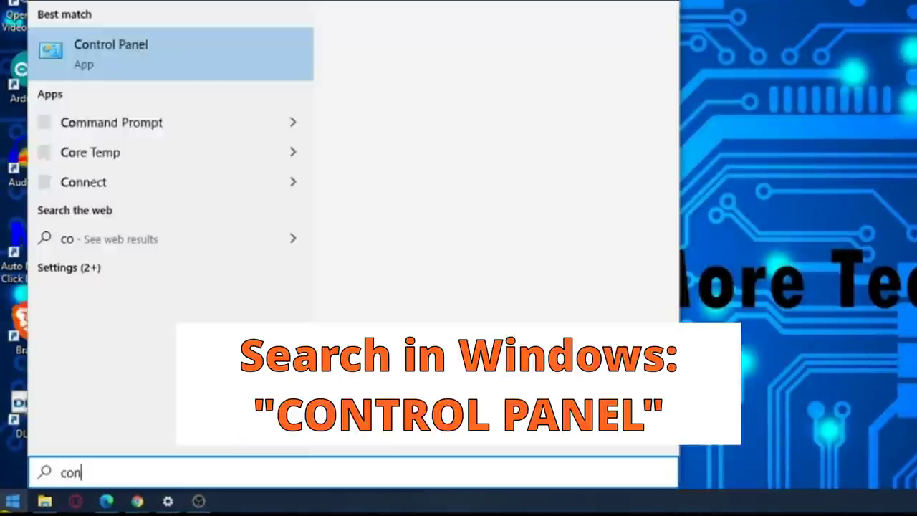
{"action": "left_click", "coordinate": [263, 58]}
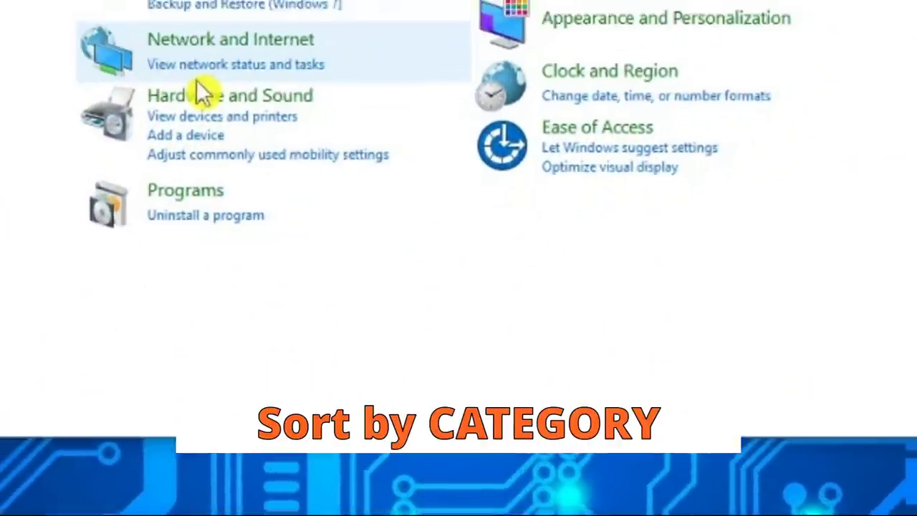
{"action": "left_click", "coordinate": [754, 39]}
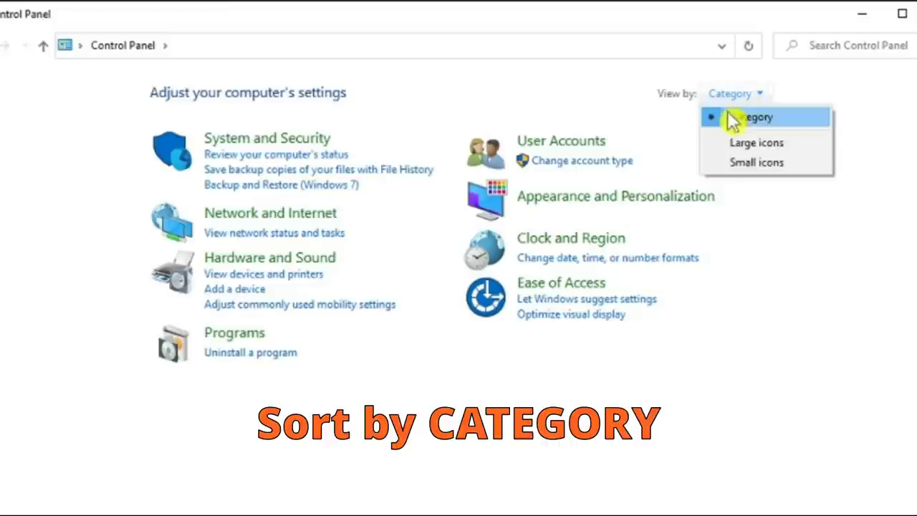
{"action": "left_click", "coordinate": [769, 126]}
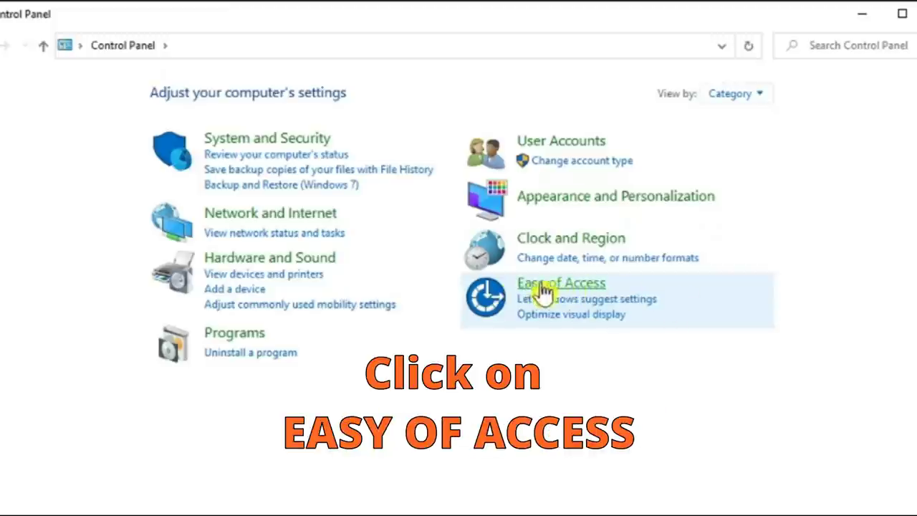
Step: In the Ease of Access options for optimizing the visual display, uncheck Remove background images and apply the settings
{"action": "left_click", "coordinate": [574, 284]}
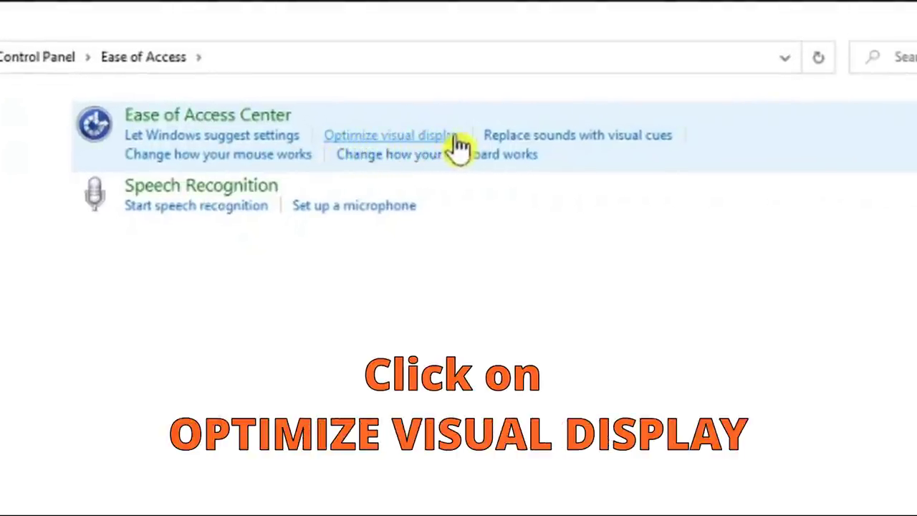
{"action": "left_click", "coordinate": [352, 140]}
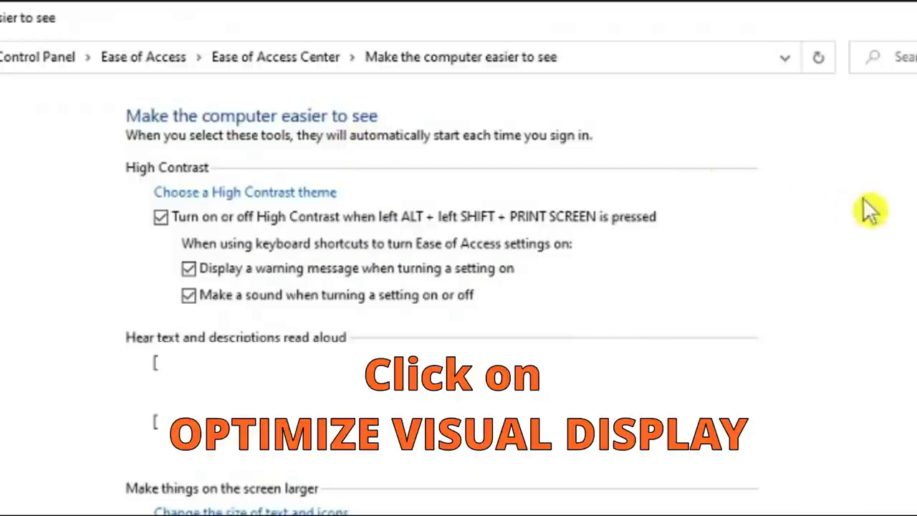
{"action": "scroll", "coordinate": [444, 297], "scroll_direction": "down", "scroll_amount": 10}
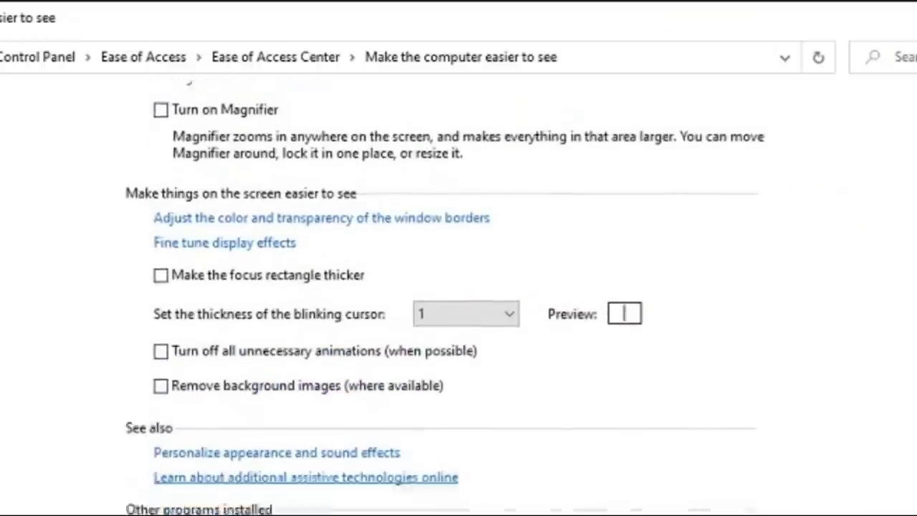
{"action": "left_click", "coordinate": [160, 352]}
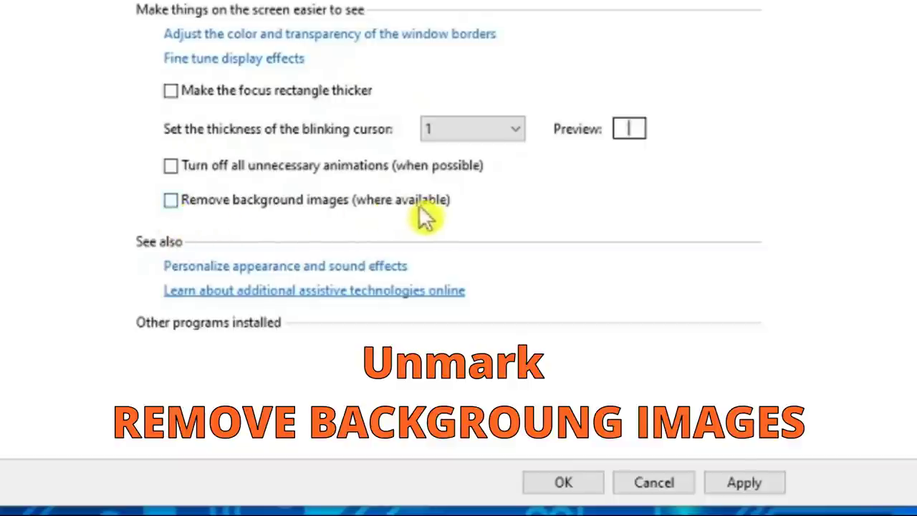
{"action": "left_click", "coordinate": [746, 484]}
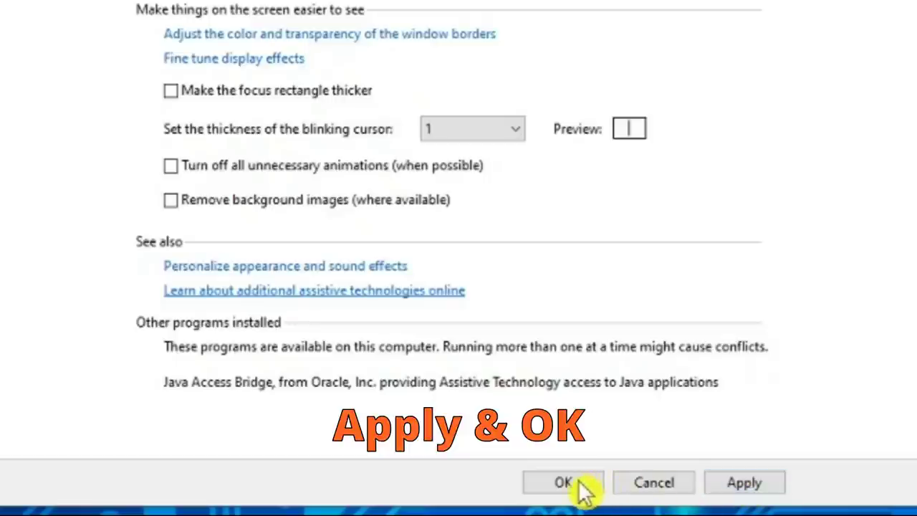
Step: Apply and confirm the Ease of Access visual display options, closing their page
{"action": "left_click", "coordinate": [750, 487]}
{"action": "left_click", "coordinate": [572, 484]}
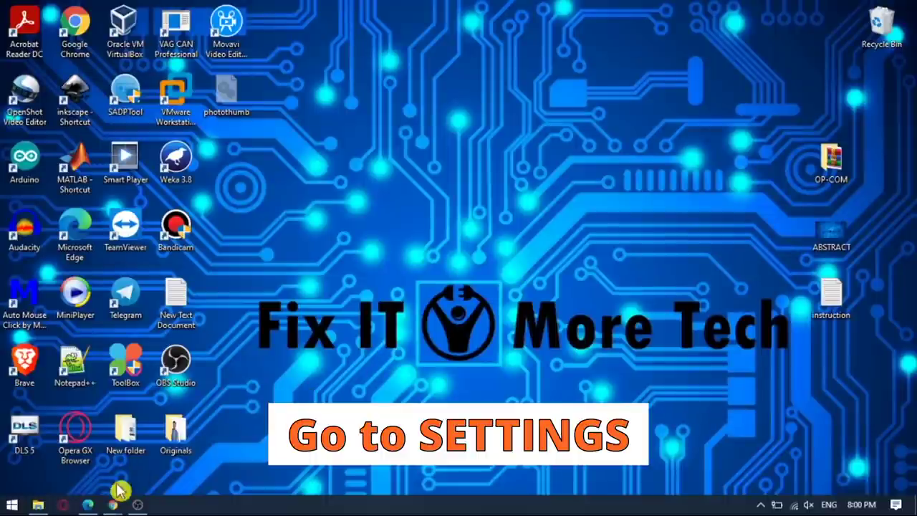
Step: Open Windows Settings and show the Sync your settings page of the Accounts category
{"action": "left_click", "coordinate": [14, 506]}
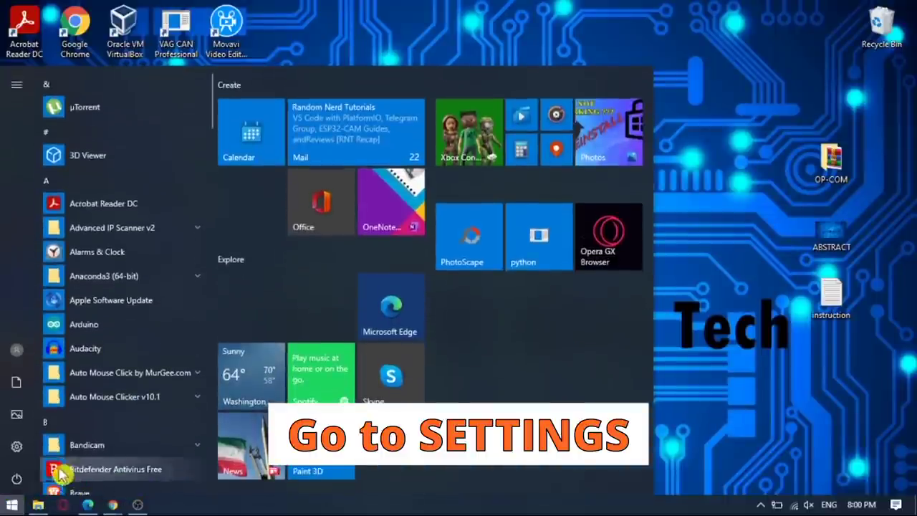
{"action": "mouse_move", "coordinate": [23, 449]}
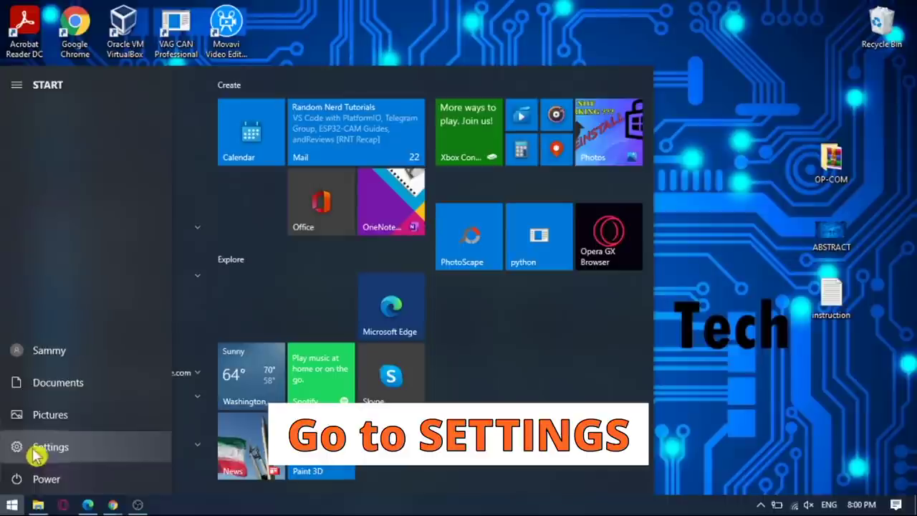
{"action": "left_click", "coordinate": [121, 452]}
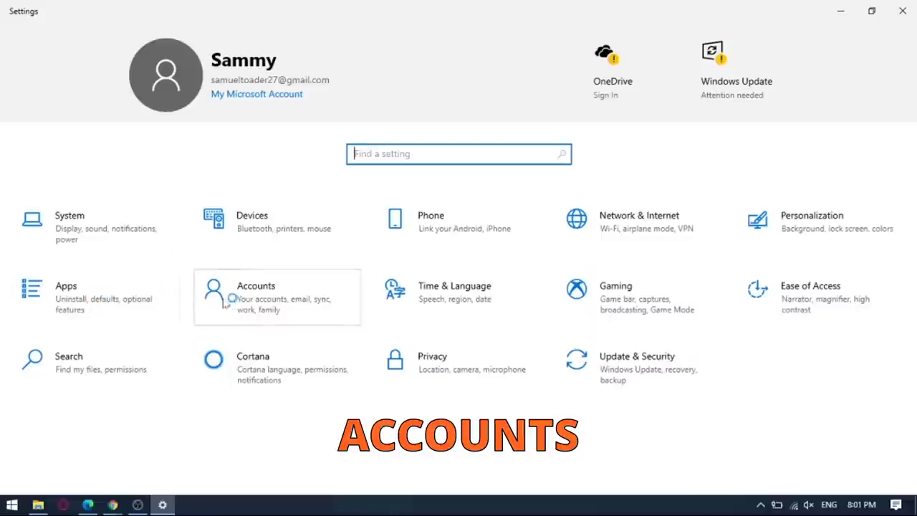
{"action": "left_click", "coordinate": [242, 285]}
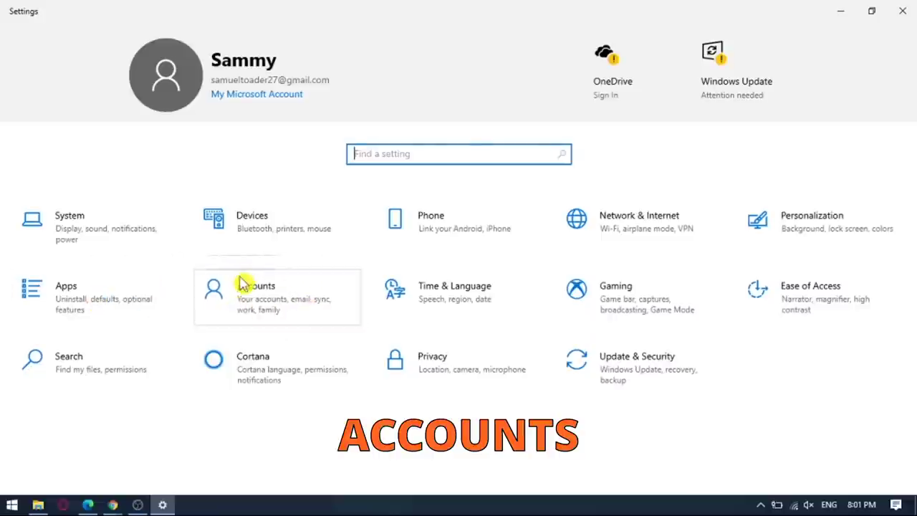
{"action": "left_click", "coordinate": [296, 306]}
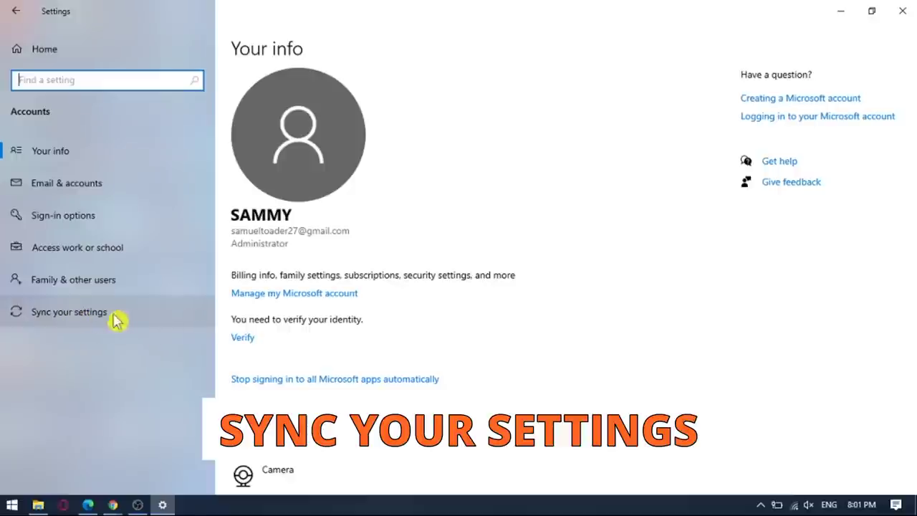
{"action": "left_click", "coordinate": [141, 320]}
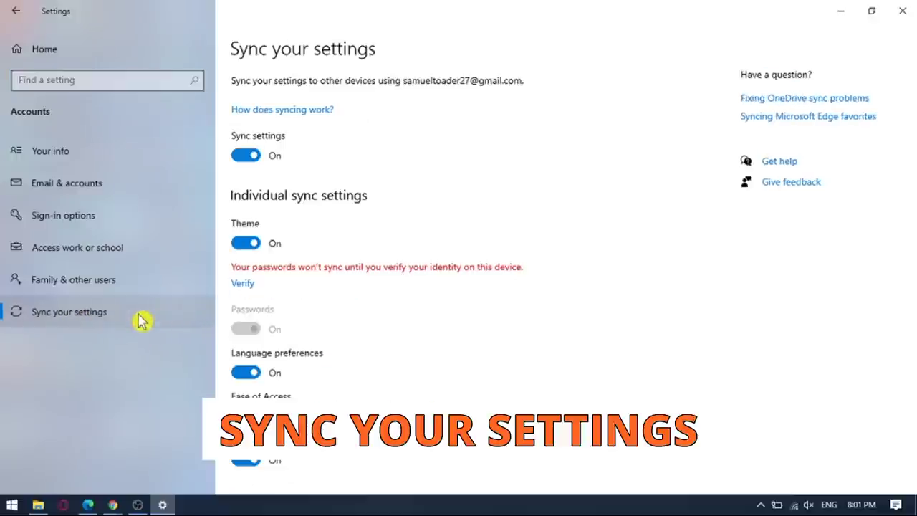